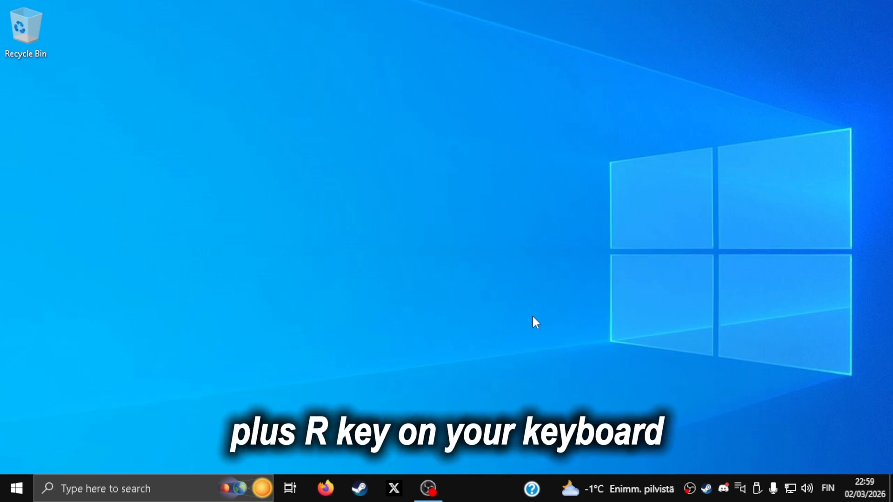
- Launch the Registry Editor with the regedit command
key("super+r")
type("regedit")
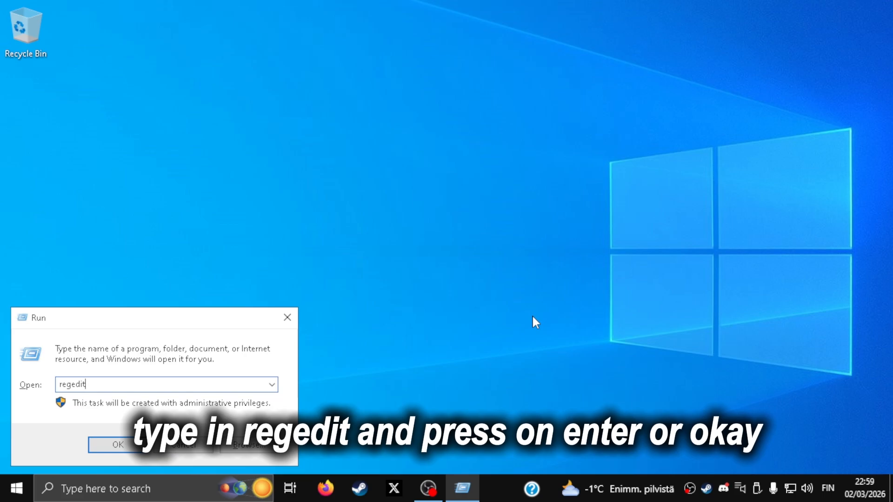
key("Return")
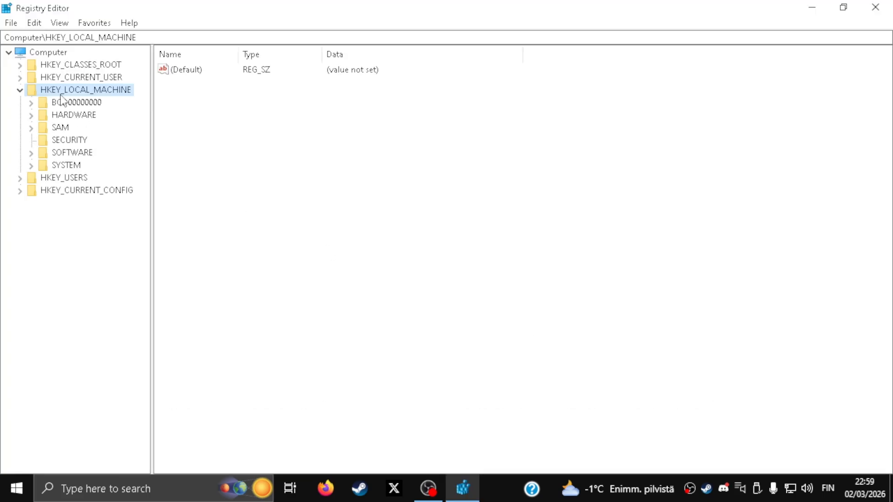
- Open the registry key HKEY_LOCAL_MACHINE\SYSTEM\CurrentControlSet\Services\kbdclass\Parameters
left_click(19, 90)
left_click(31, 165)
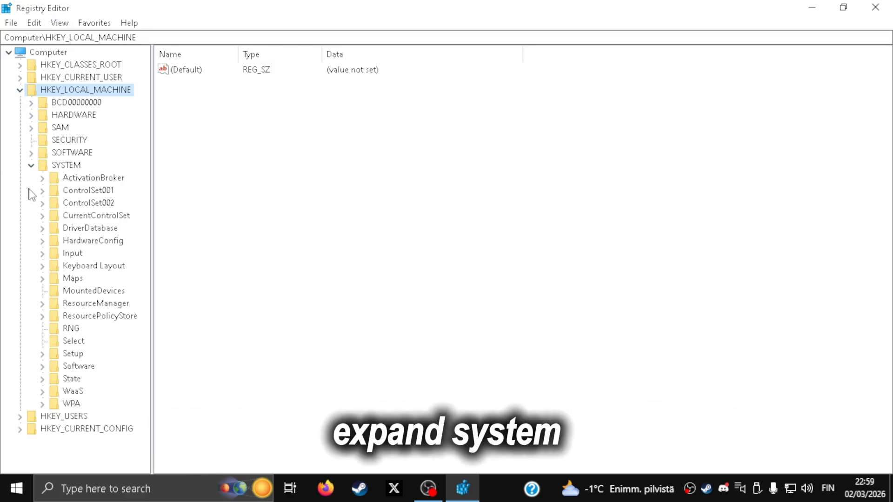
left_click(42, 216)
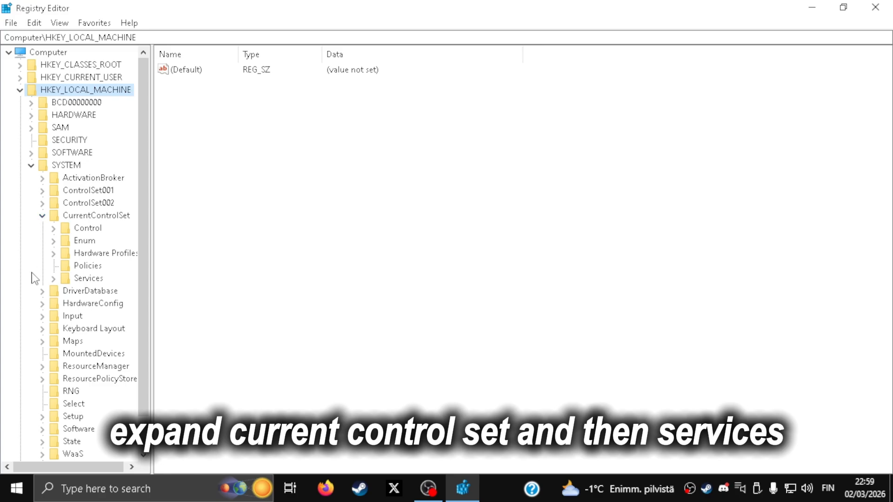
left_click(53, 279)
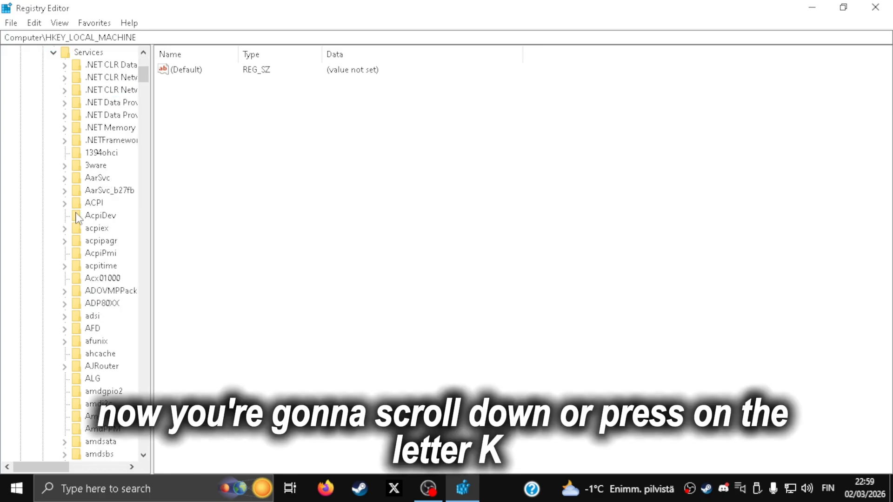
key("k")
scroll(52, 305, "down", 2)
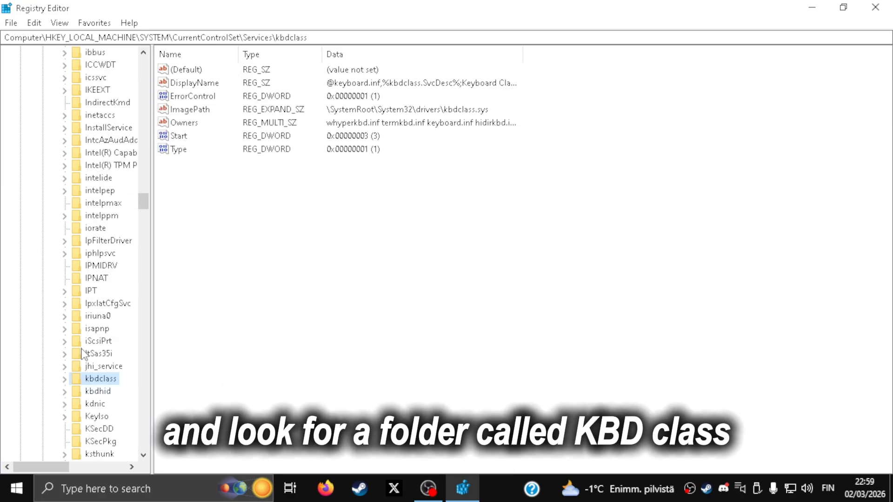
left_click(64, 379)
left_click(116, 403)
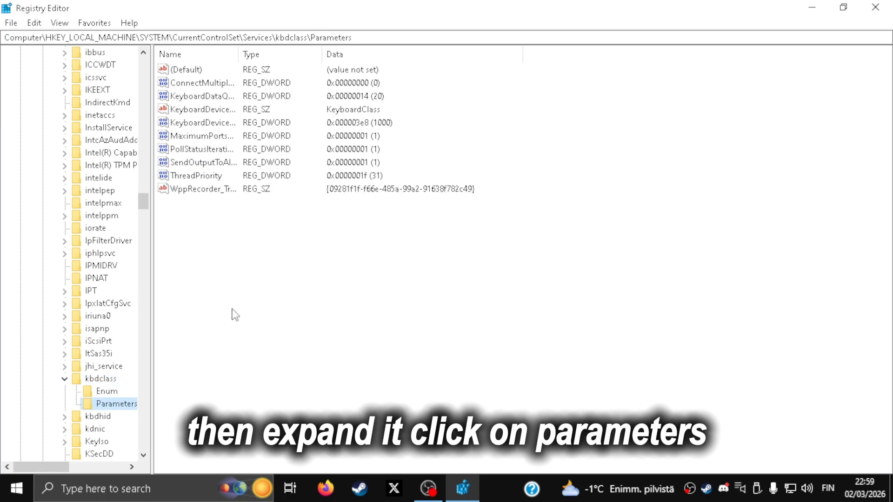
- Try to add a DWORD (32-bit) value named KeyboardDataQueueSize to the kbdclass Parameters key
right_click(191, 231)
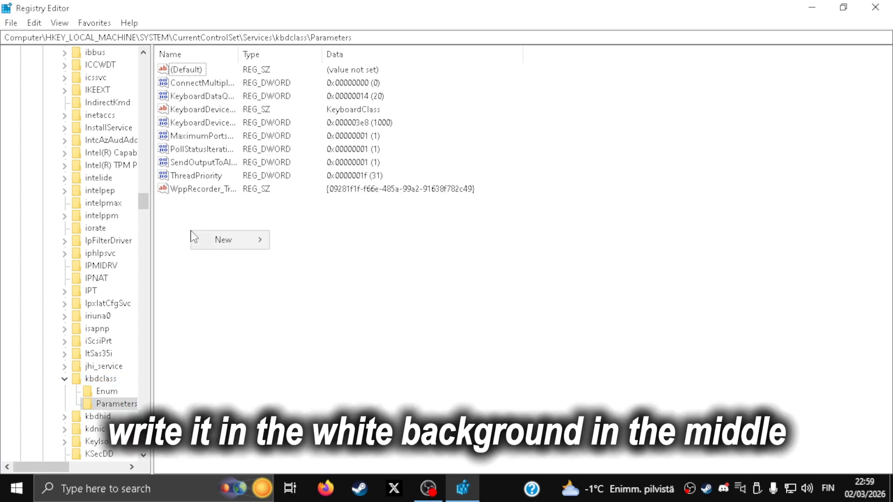
left_click(450, 191)
right_click(305, 243)
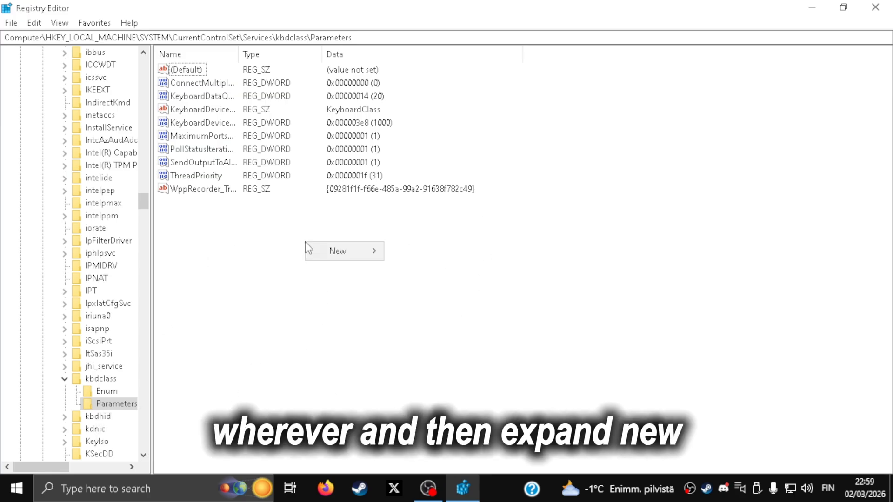
mouse_move(324, 253)
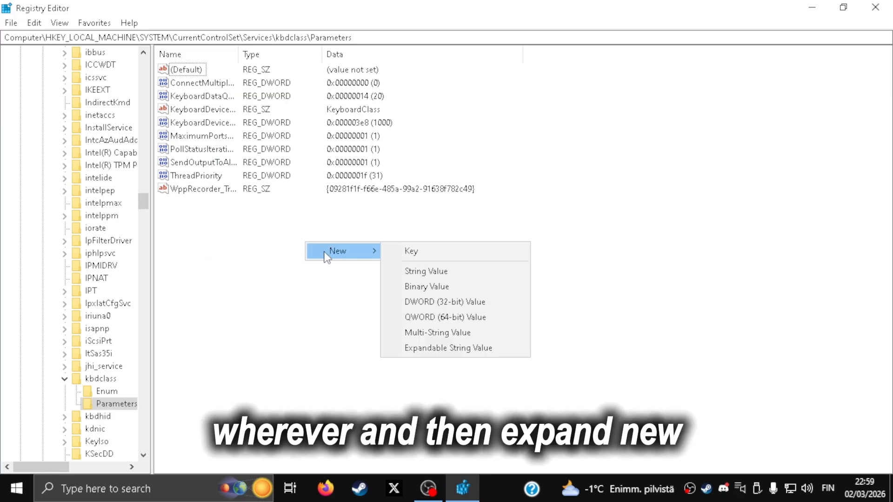
left_click(464, 305)
key("BackSpace")
type("K")
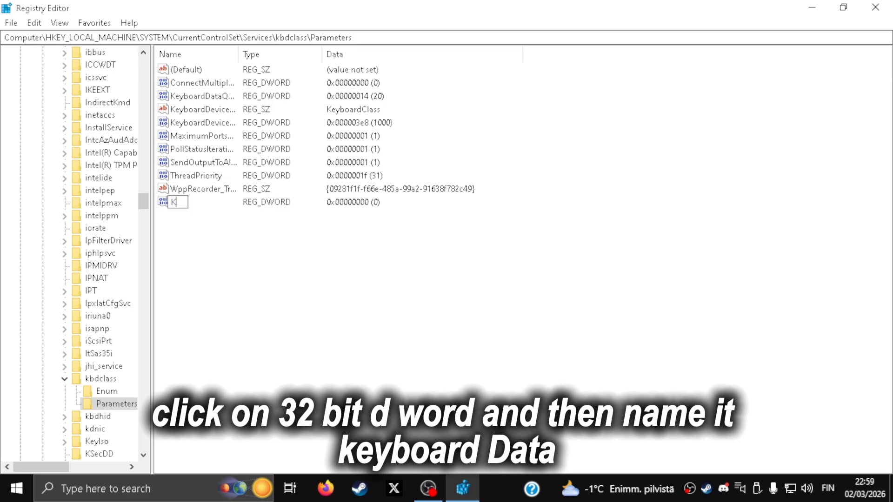
type("eyboardDataQueueSize")
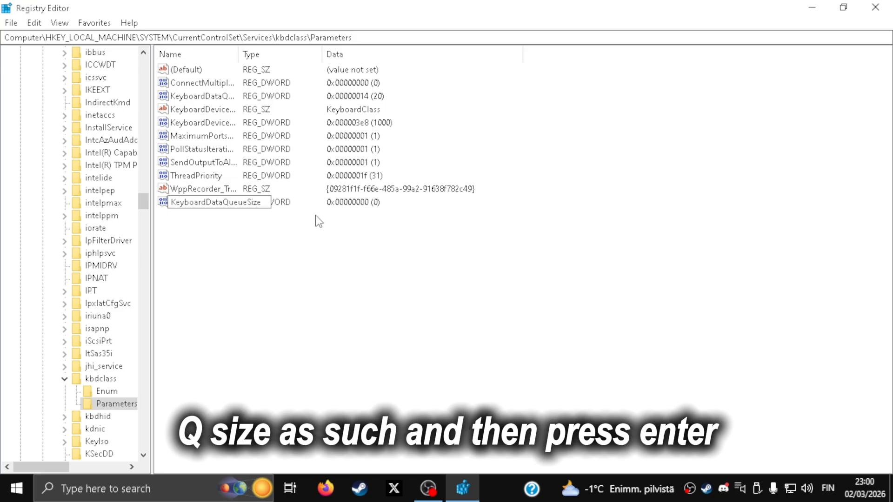
key("Return")
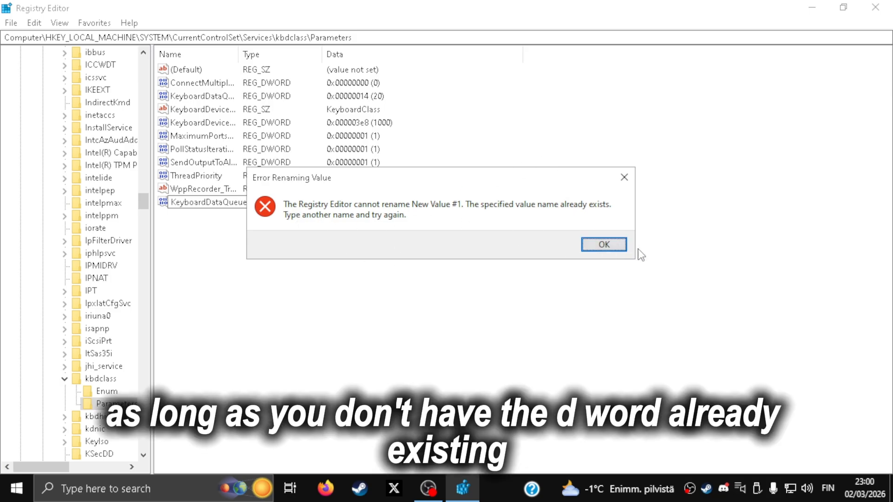
- Dismiss the rename error and delete the newly added DWORD value from the kbdclass Parameters key
left_click(602, 245)
key("Delete")
left_click(559, 240)
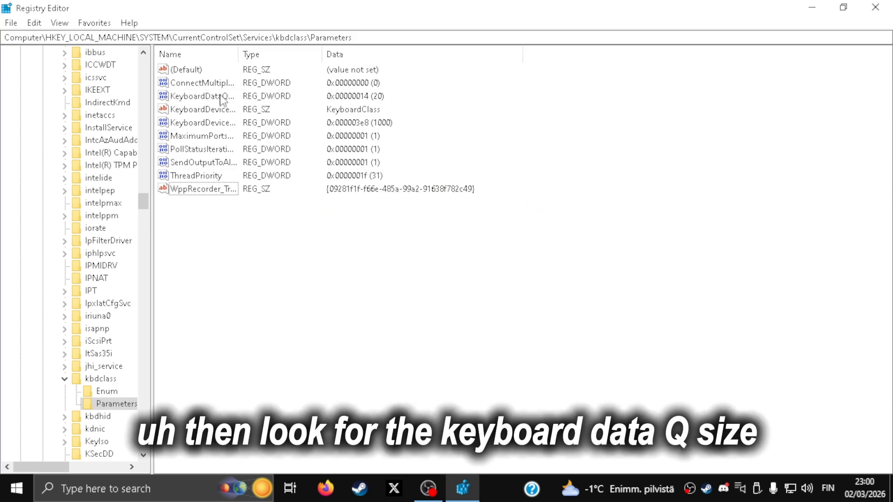
- Set the existing KeyboardDataQueueSize value to 20 in decimal base and save it
left_click(204, 100)
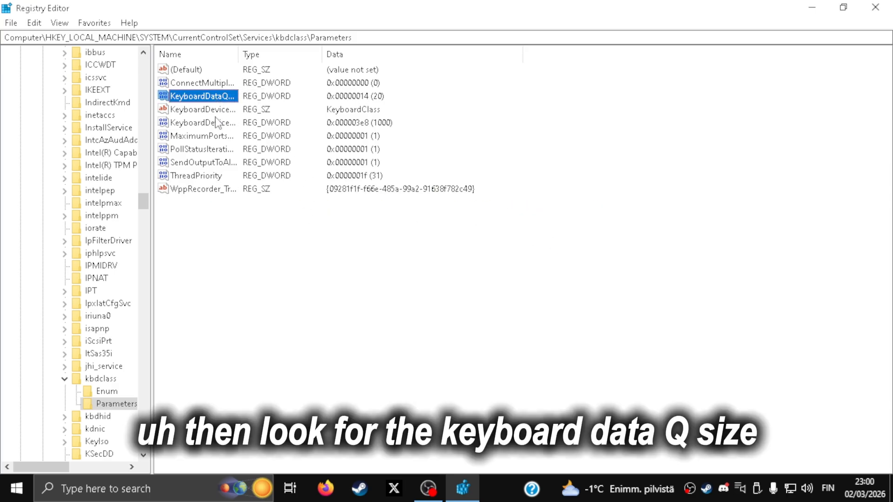
double_click(205, 101)
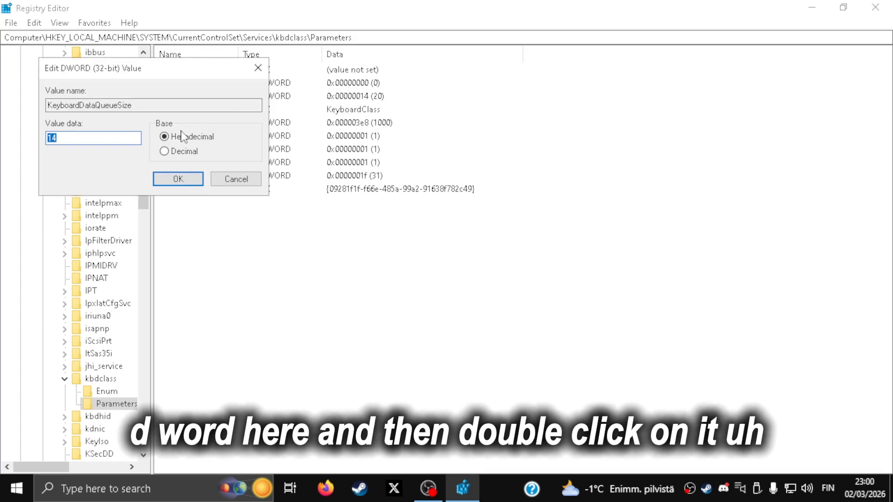
left_click(181, 155)
left_click(117, 138)
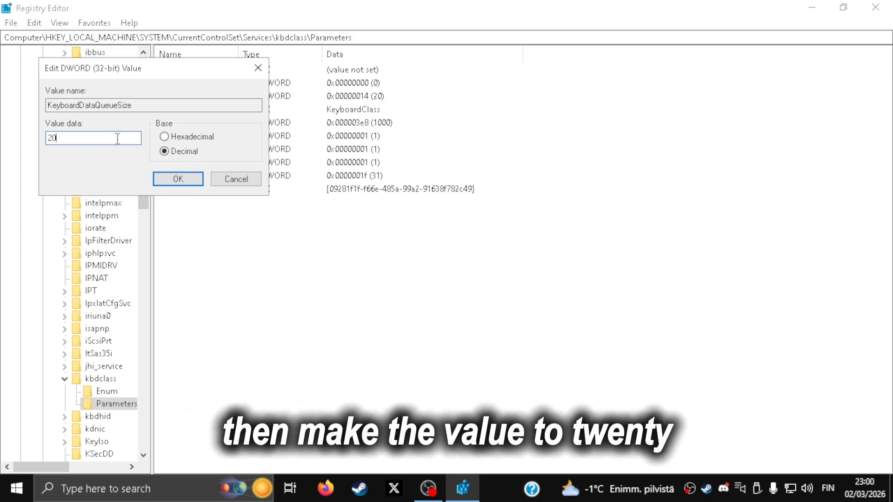
left_click_drag(67, 133, 32, 148)
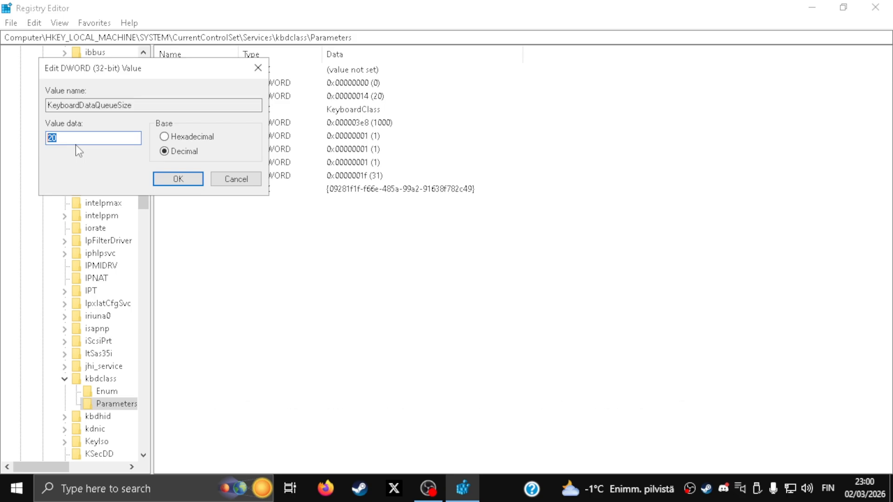
left_click(82, 134)
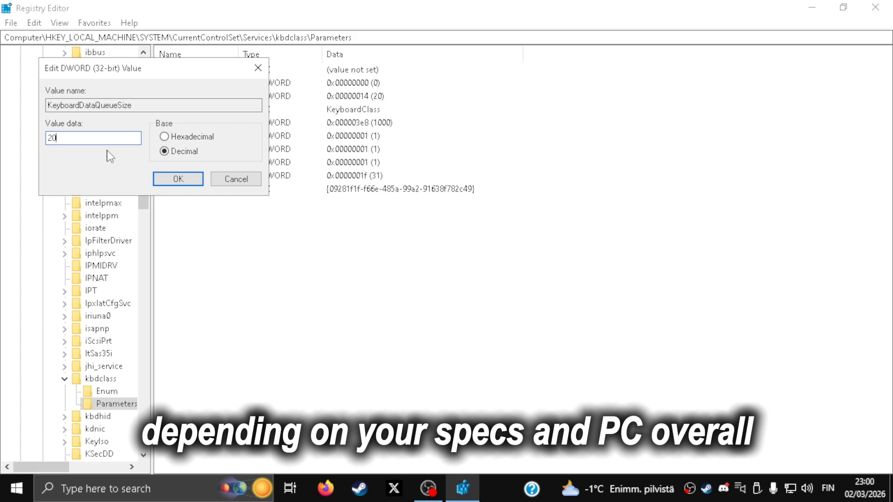
double_click(61, 136)
type("2")
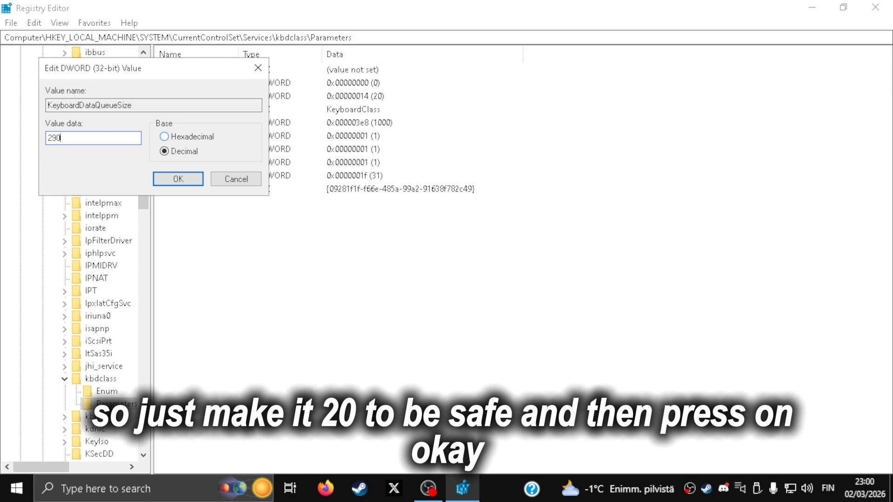
left_click(178, 179)
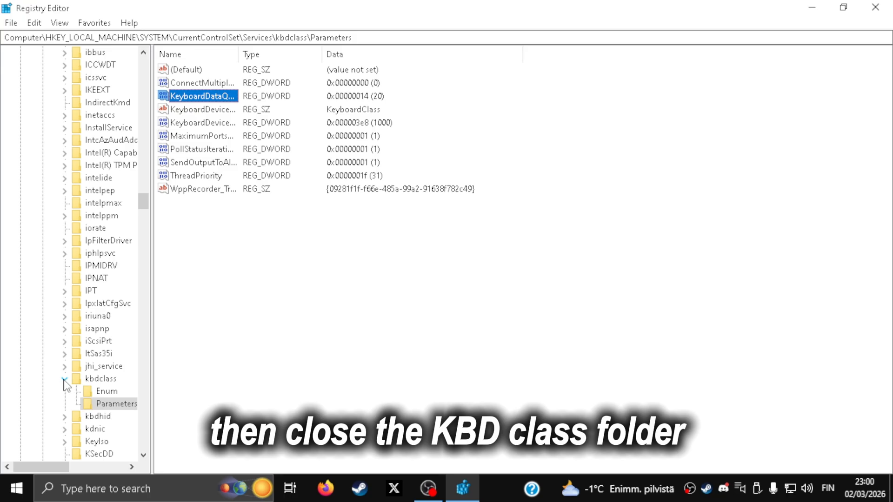
- Collapse the kbdclass key and open the Parameters key of mouclass under Services
left_click(65, 380)
scroll(29, 321, "down", 4)
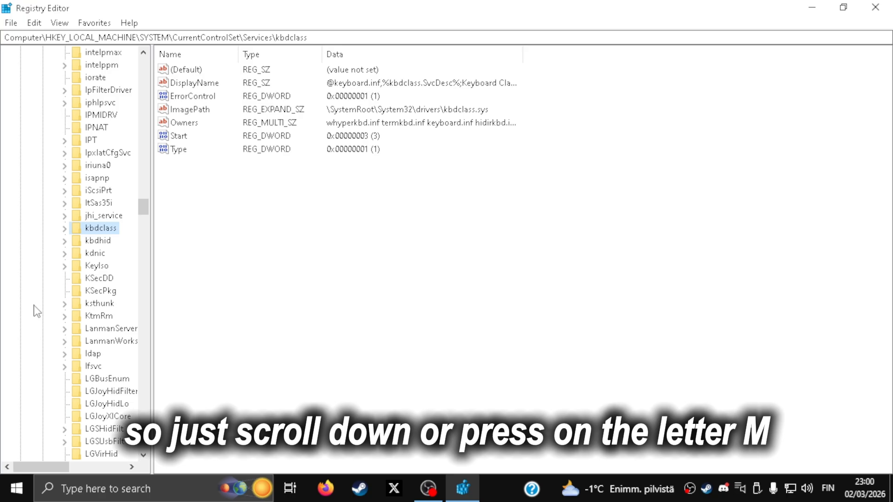
key("m")
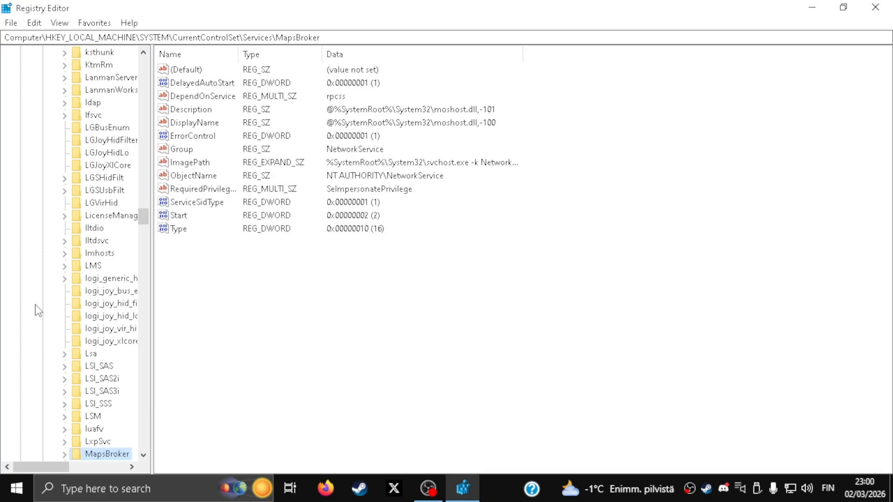
scroll(115, 295, "down", 5)
scroll(114, 348, "down", 3)
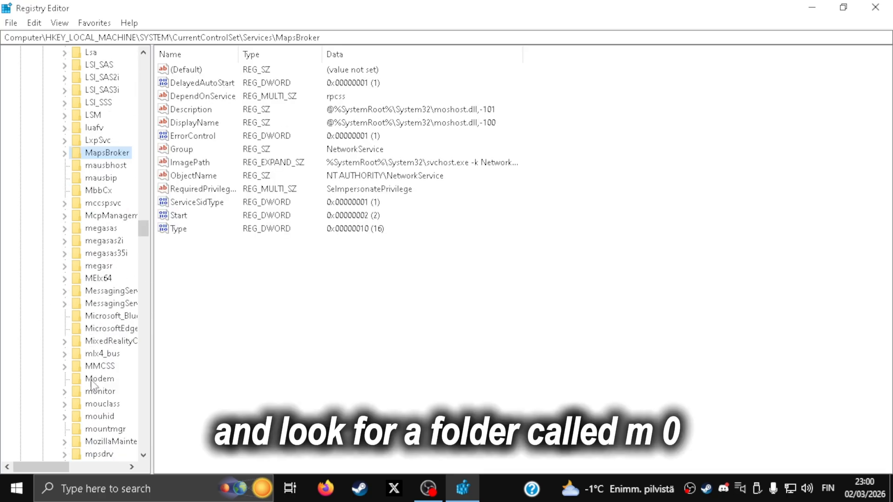
left_click(65, 404)
left_click(117, 428)
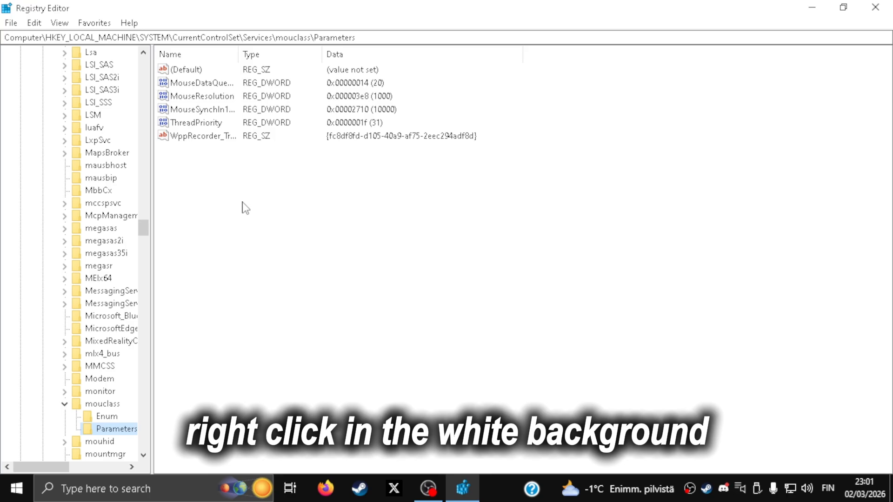
- Try to add a DWORD (32-bit) value named MouseDataQueueSize to the mouclass Parameters key
right_click(293, 192)
mouse_move(331, 200)
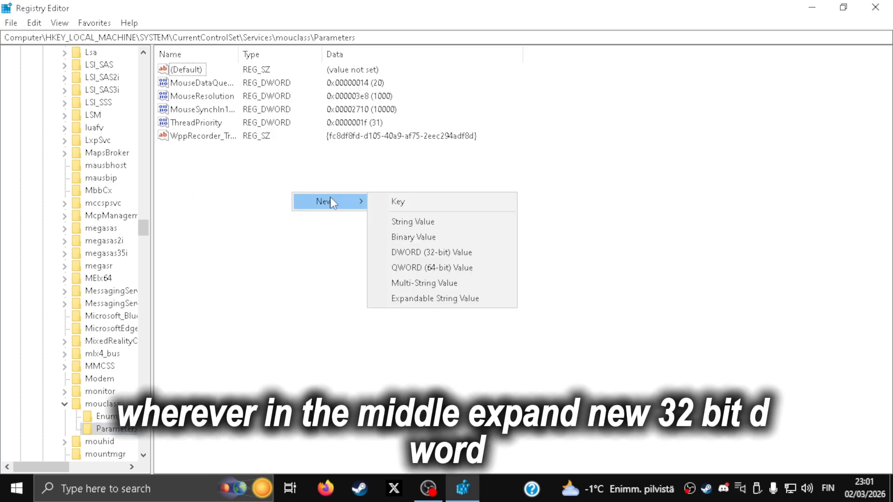
left_click(426, 253)
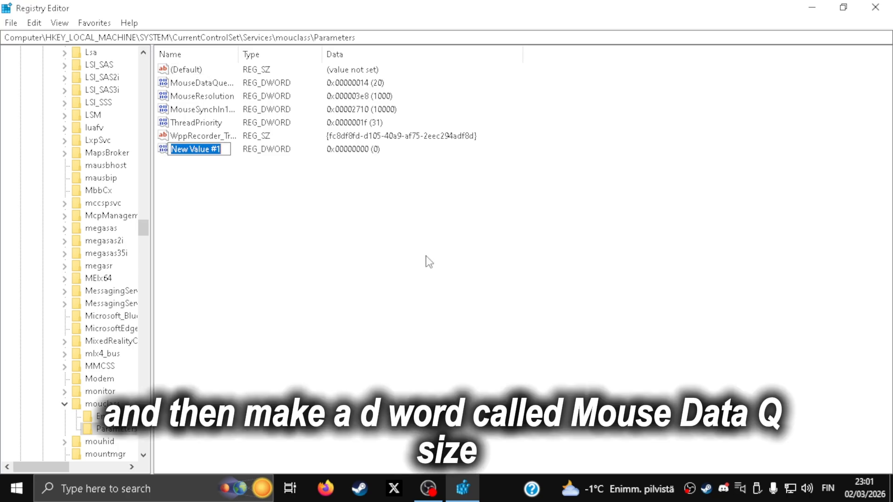
type("Mo")
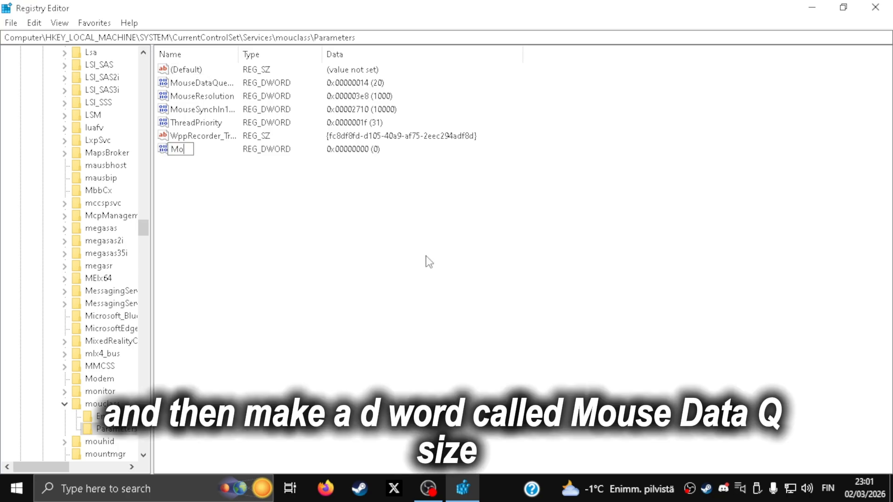
type("useDataQueueSize")
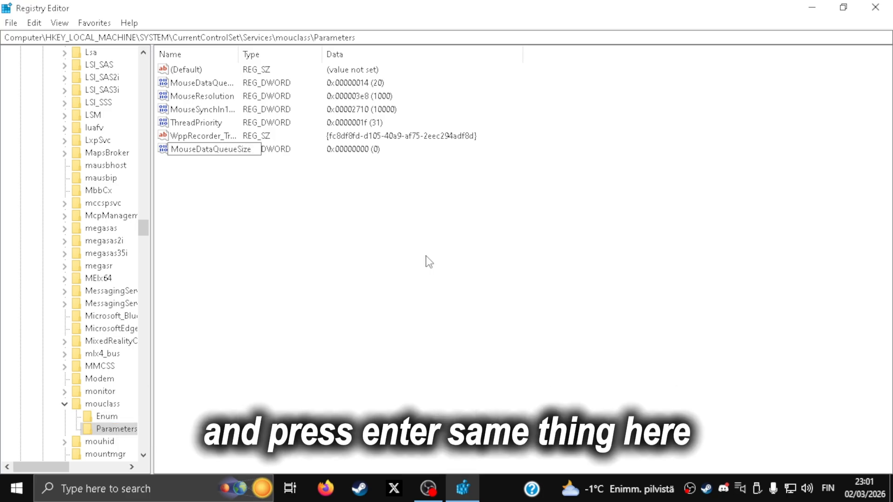
key("Return")
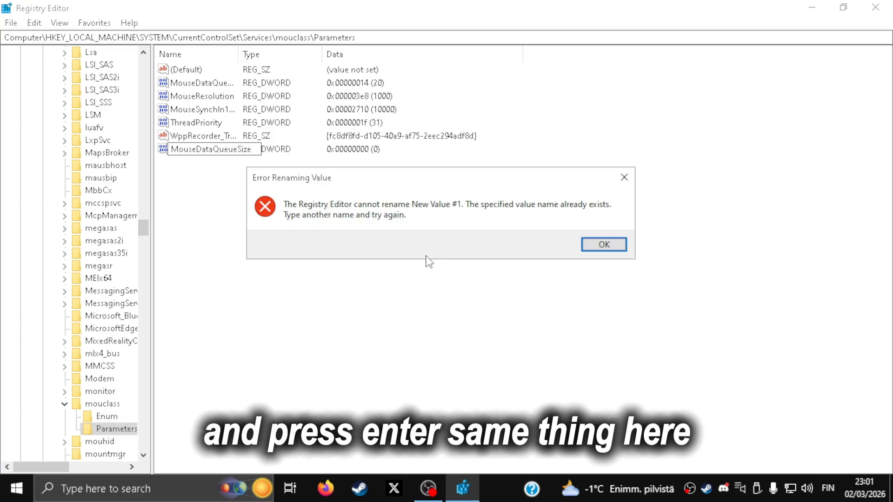
- Dismiss the rename error and delete the newly added DWORD value from the mouclass Parameters key
left_click(604, 245)
right_click(192, 150)
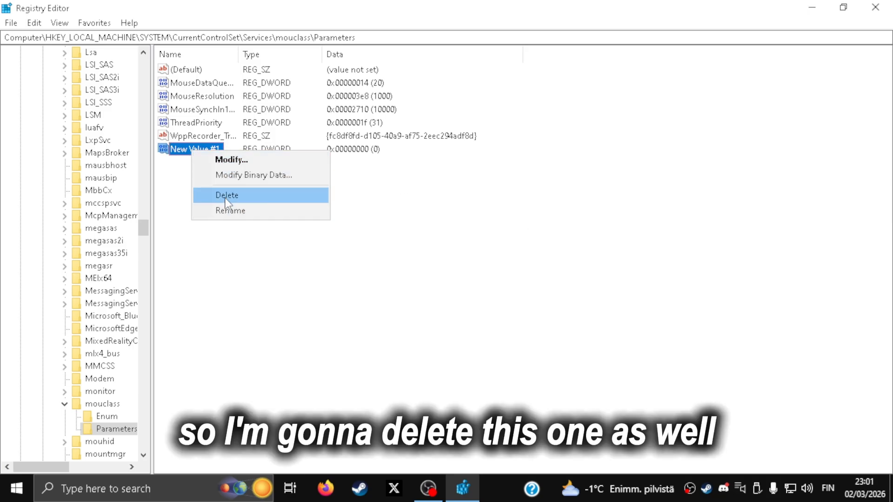
left_click(227, 195)
key("Return")
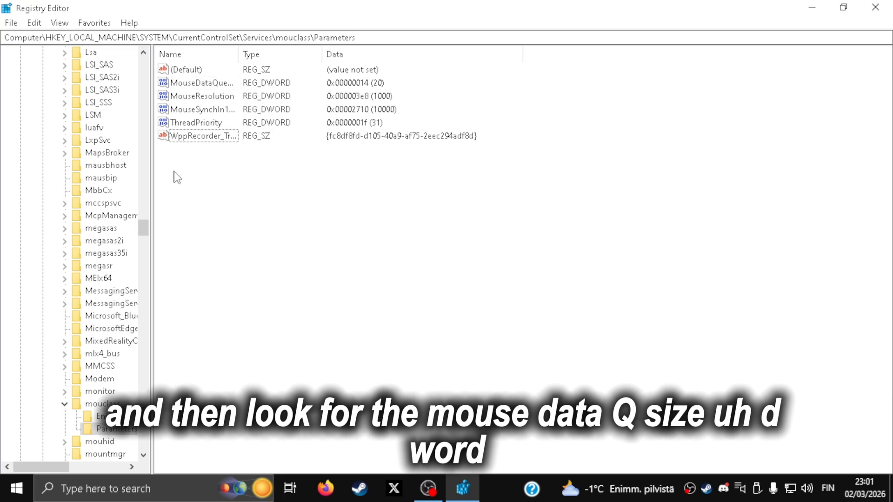
- Set the MouseDataQueueSize value to 20 in decimal base, save it, and close the Registry Editor
left_click(204, 84)
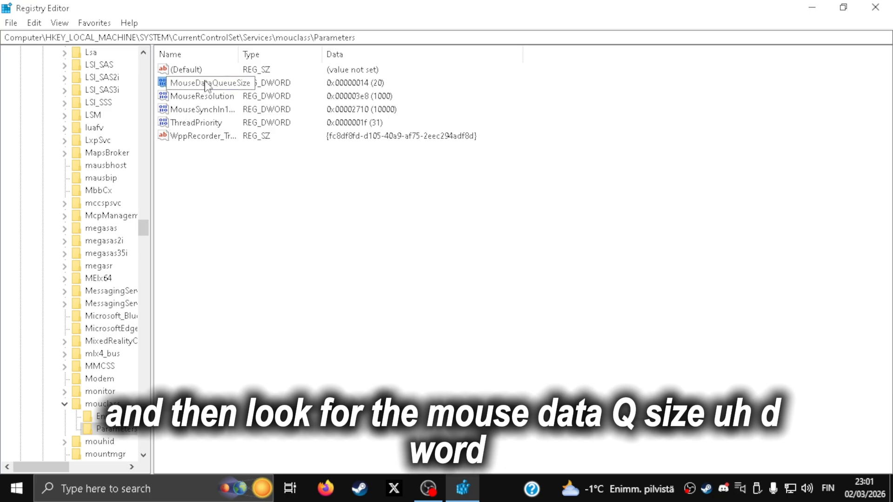
double_click(188, 84)
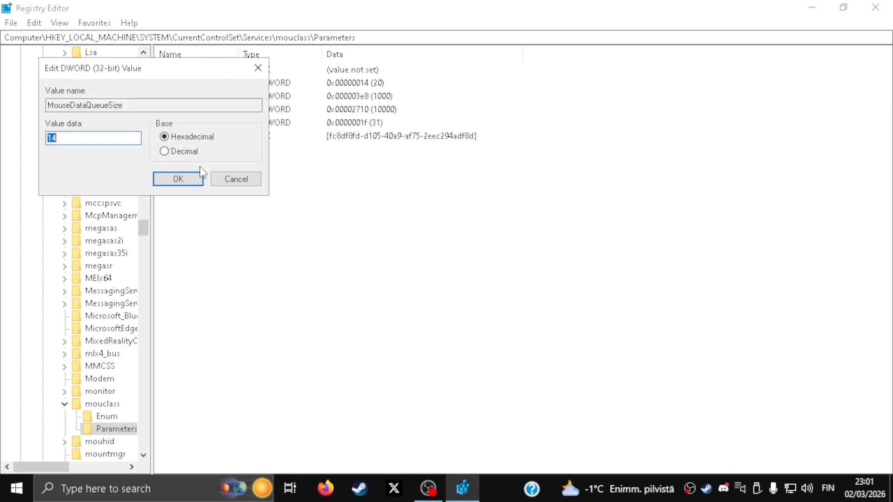
left_click(181, 153)
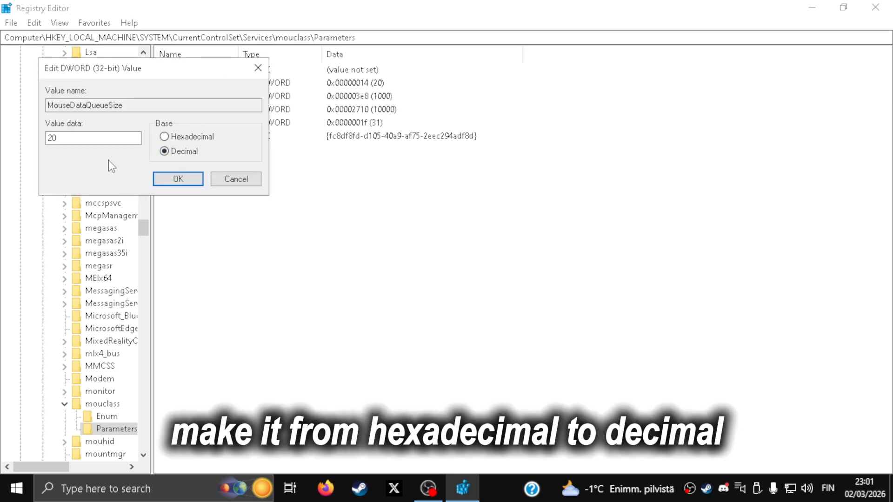
left_click(86, 136)
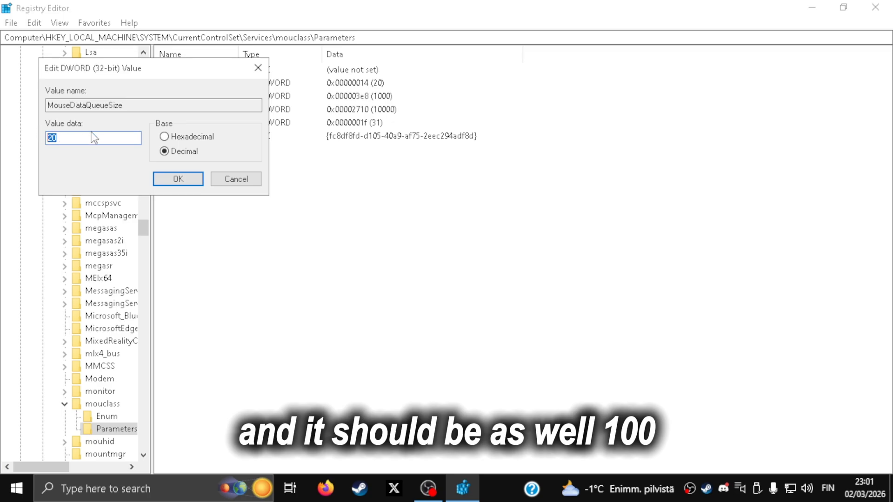
left_click_drag(68, 139, 5, 130)
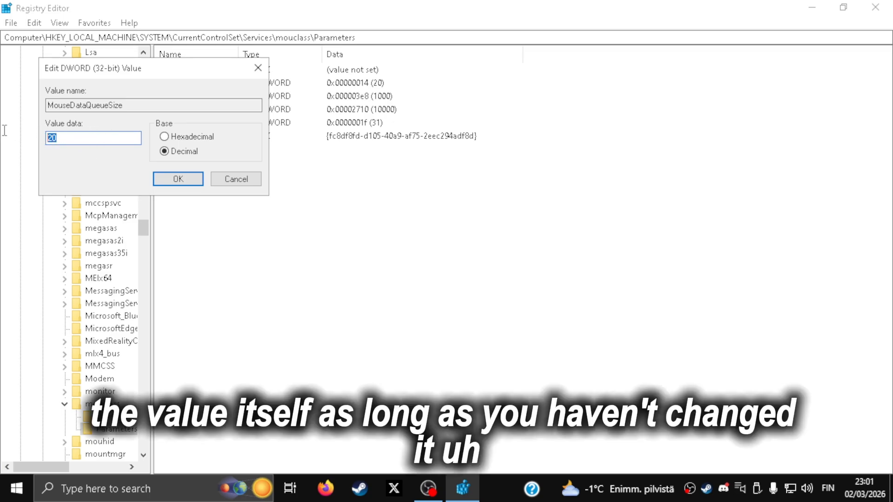
left_click(102, 140)
type("0")
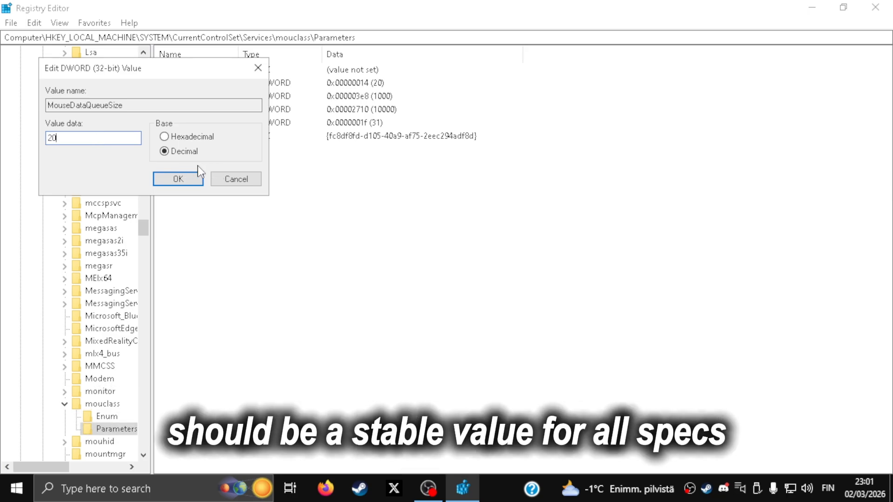
left_click(178, 179)
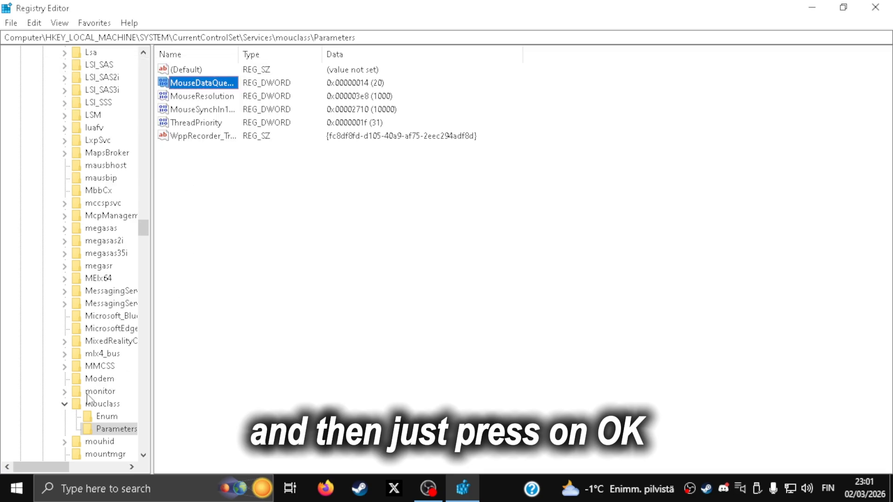
left_click(64, 405)
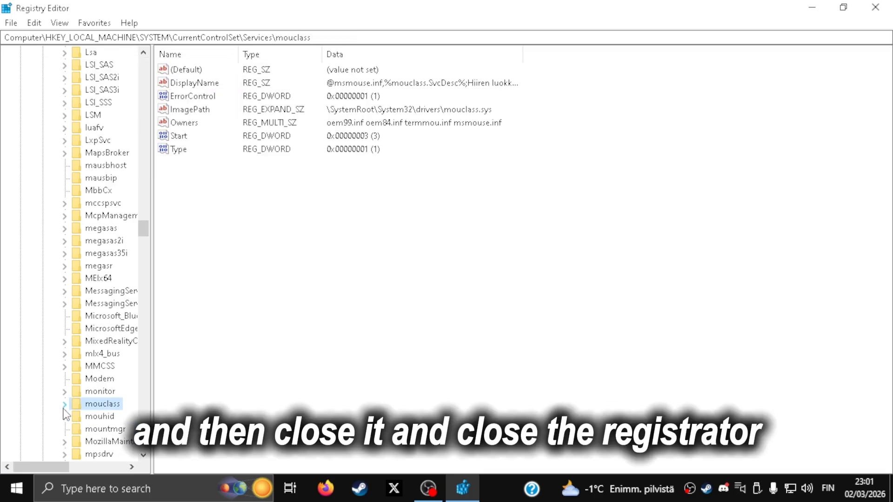
left_click(875, 7)
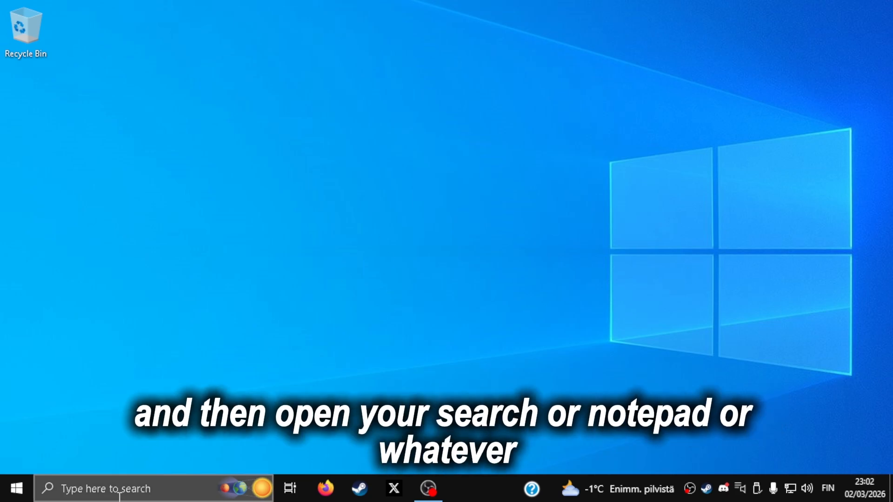
- Test keyboard responsiveness by entering random characters in the Windows search, and dismiss the search
left_click(116, 488)
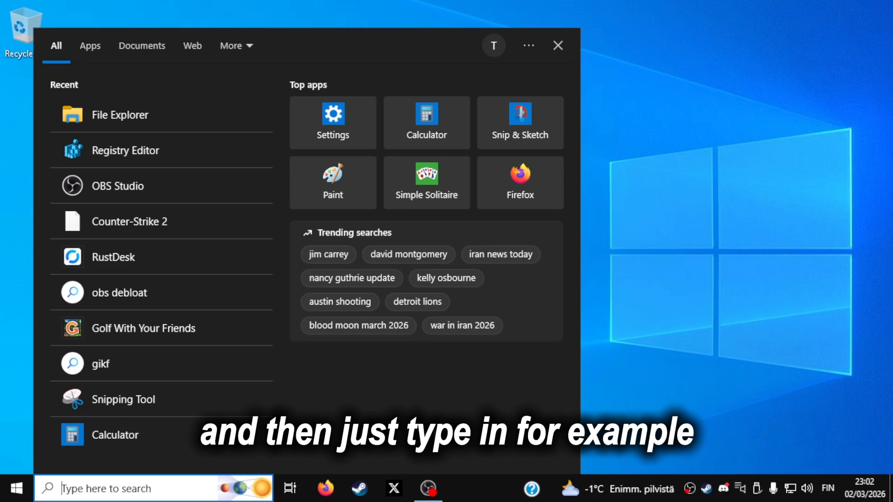
type("dwa0jok dj0+koadj0awd0oajdsajdjwasjd")
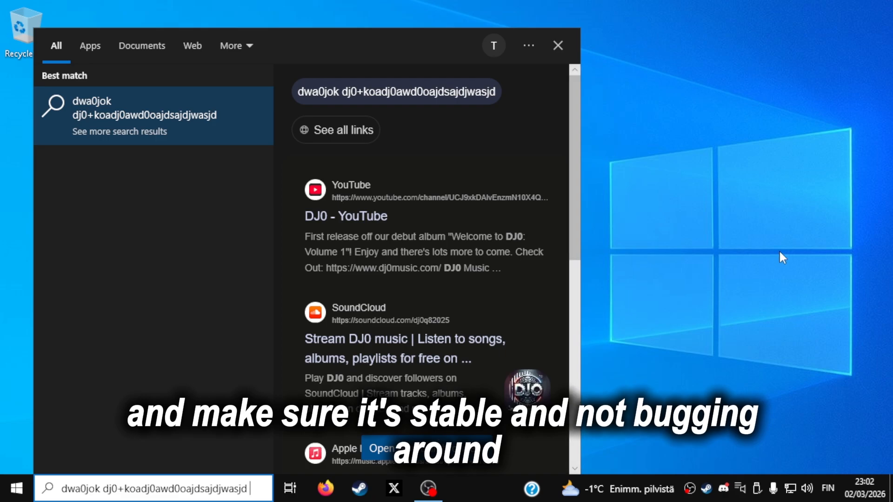
left_click(763, 273)
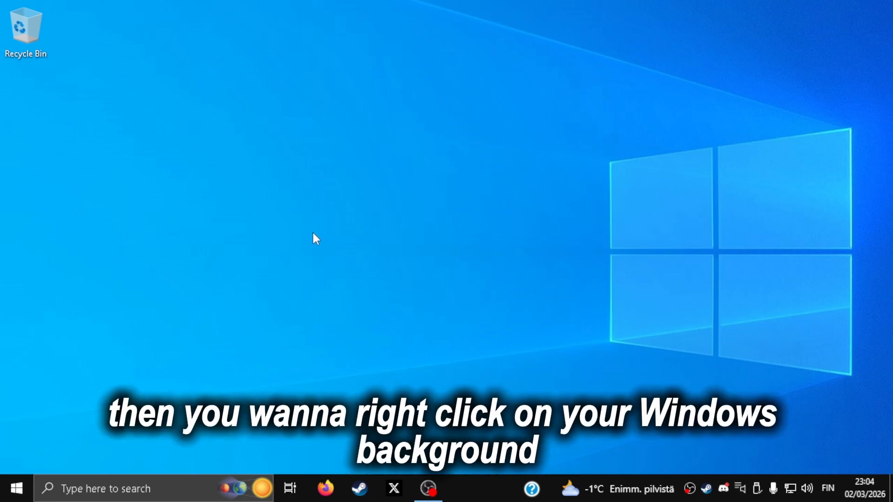
- Open the NVIDIA Control Panel from the desktop and show the Adjust image settings with preview page
right_click(312, 234)
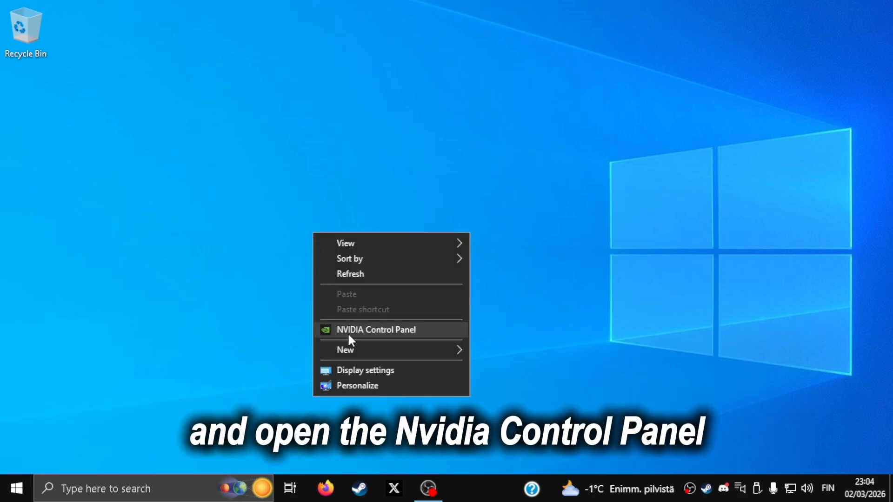
left_click(349, 333)
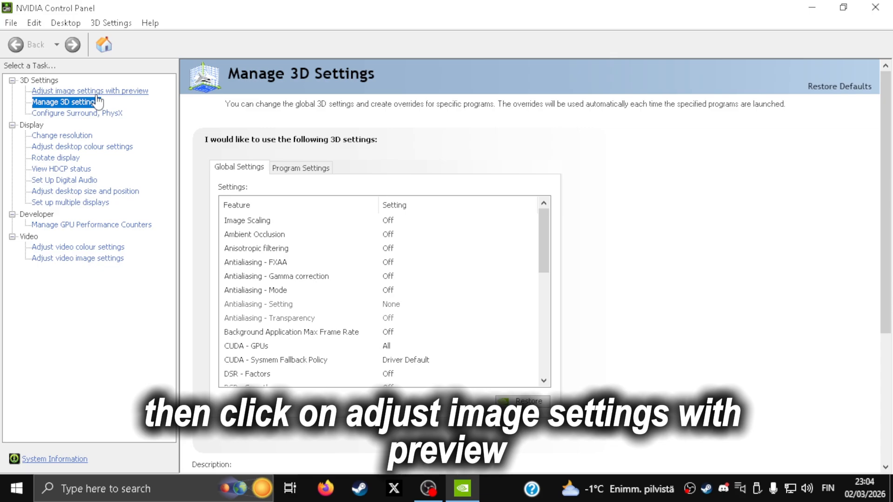
left_click(93, 91)
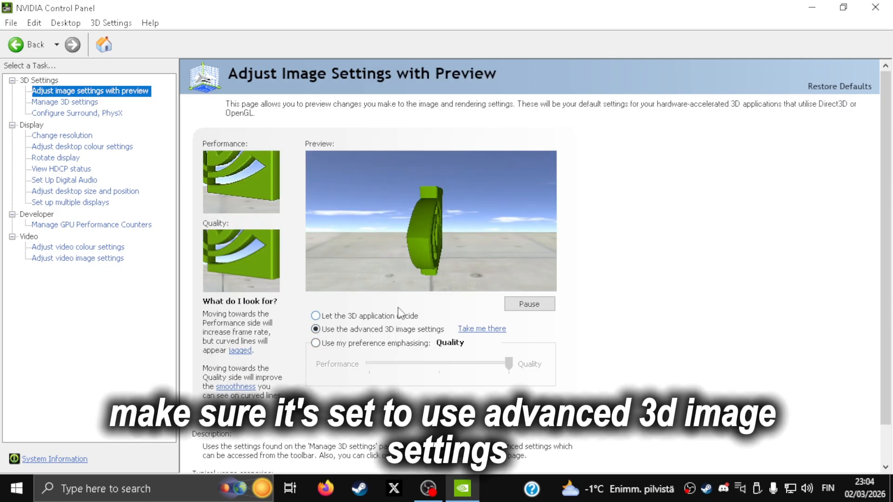
- Review the global settings under Manage 3D settings, from Image Scaling and Antialiasing - Mode to Low Latency Mode and OpenGL rendering GPU
left_click(66, 103)
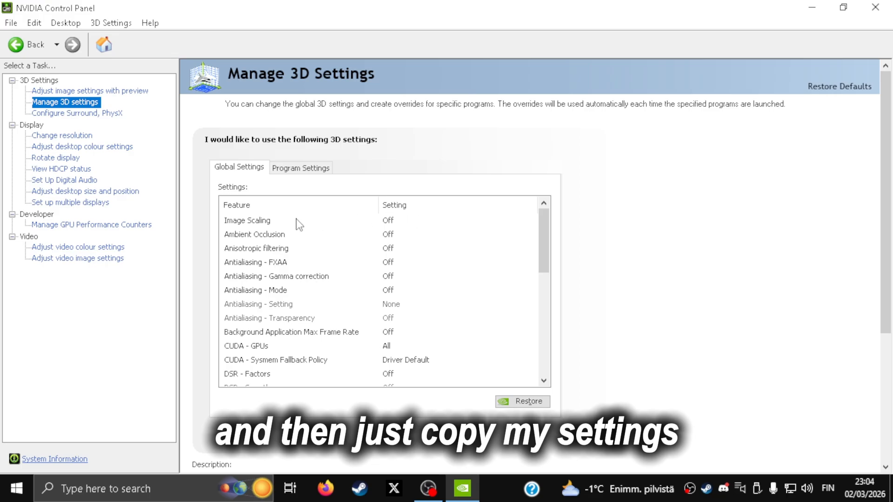
left_click(266, 221)
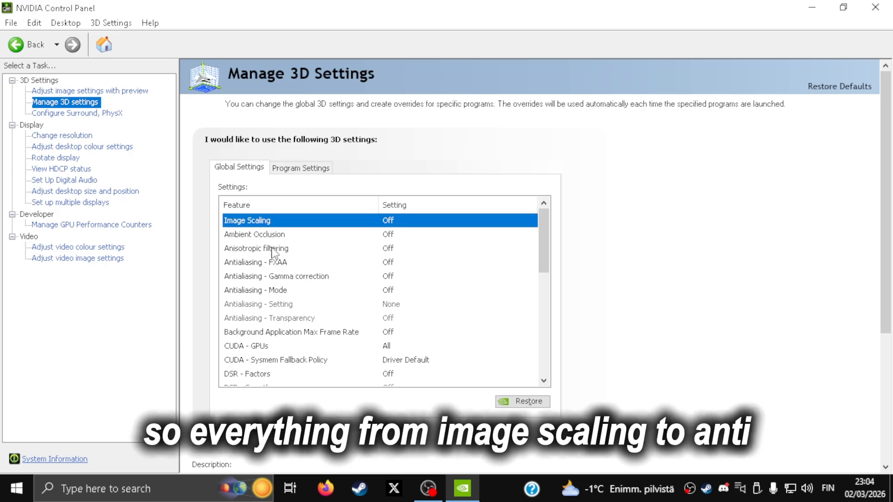
left_click(279, 291)
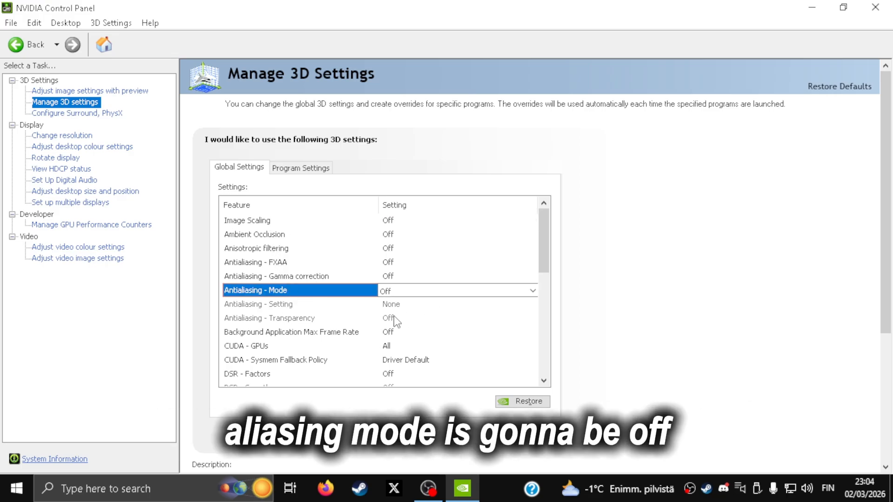
scroll(348, 329, "down", 3)
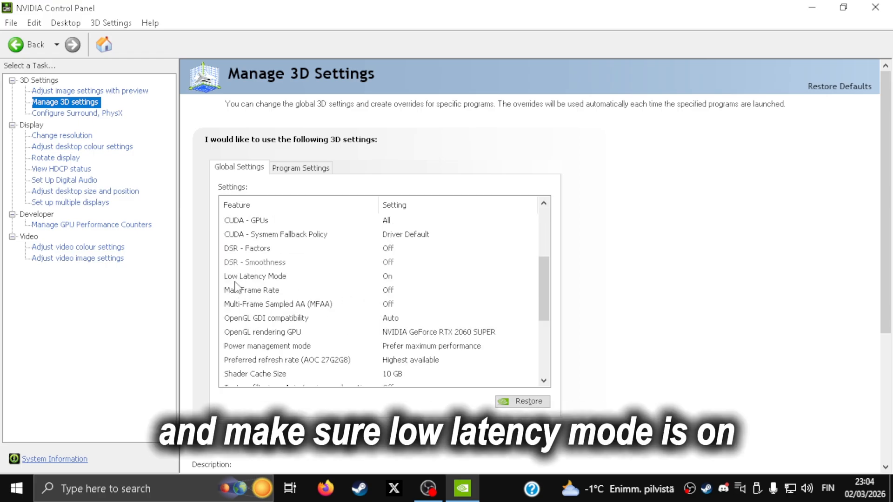
scroll(350, 285, "down", 1)
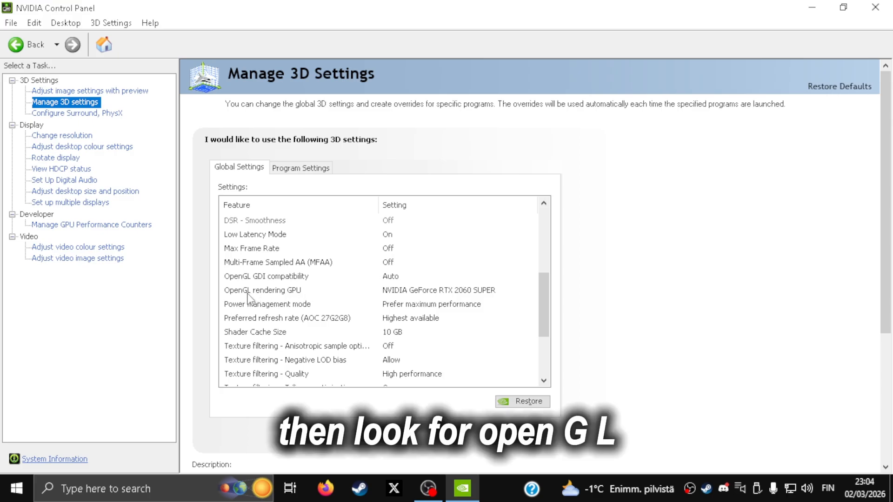
left_click(424, 293)
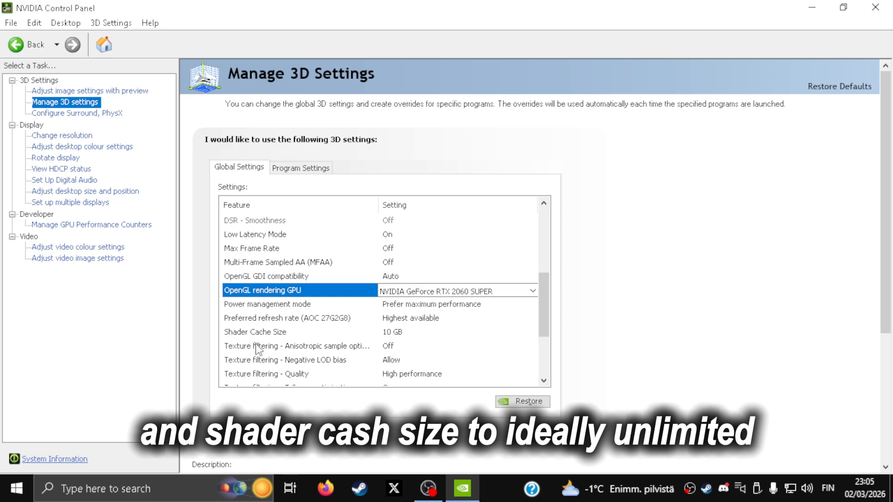
- Set Shader Cache Size to 10 GB and check the remaining texture filtering, threading and sync settings
left_click(394, 332)
left_click(394, 332)
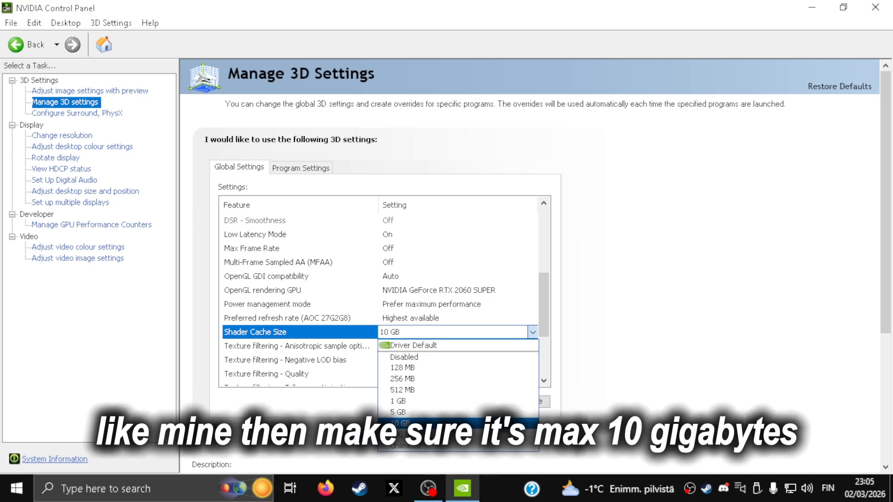
left_click(403, 423)
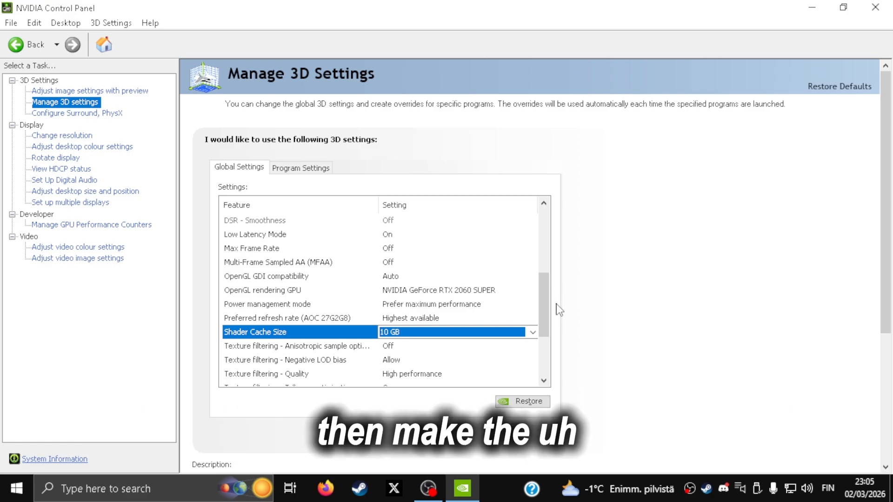
left_click_drag(541, 308, 542, 327)
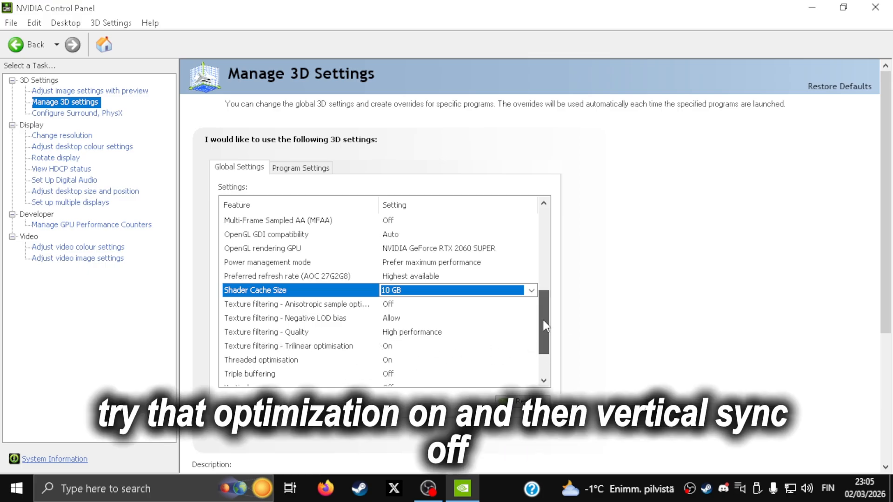
scroll(544, 325, "down", 1)
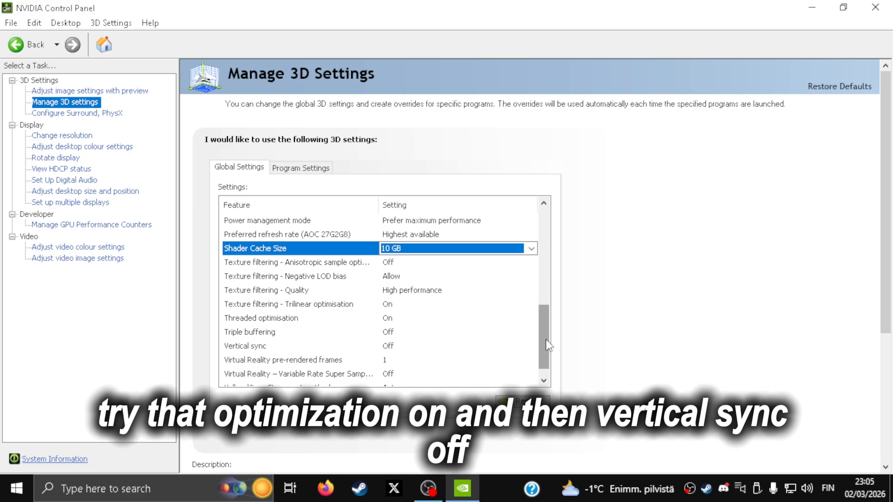
scroll(538, 339, "down", 1)
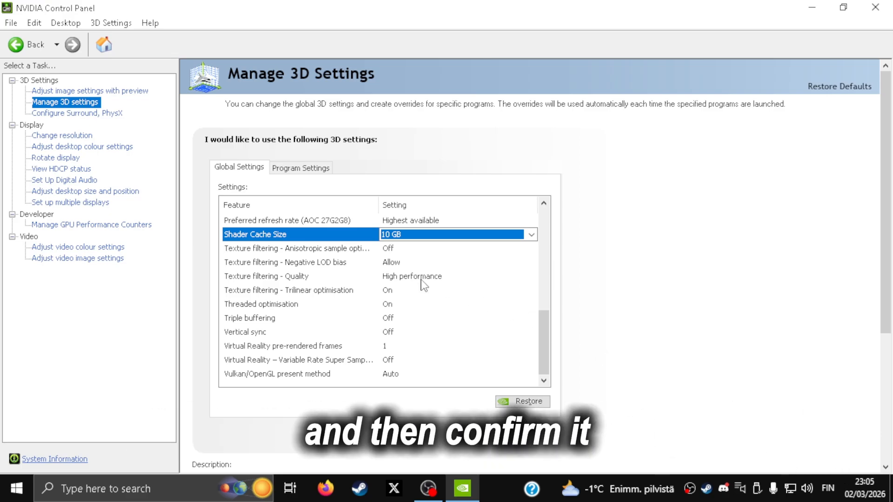
- Set the PhysX processor to NVIDIA GeForce RTX 2060 SUPER under Configure Surround, PhysX
left_click(54, 116)
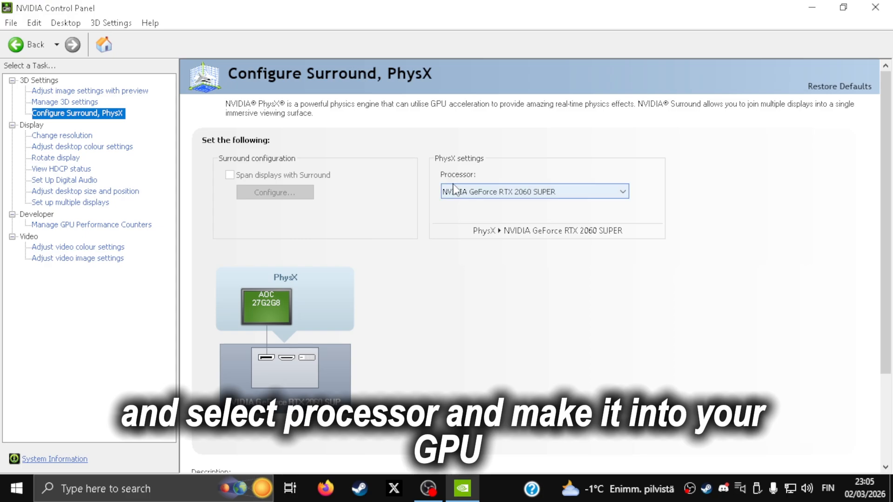
left_click(454, 189)
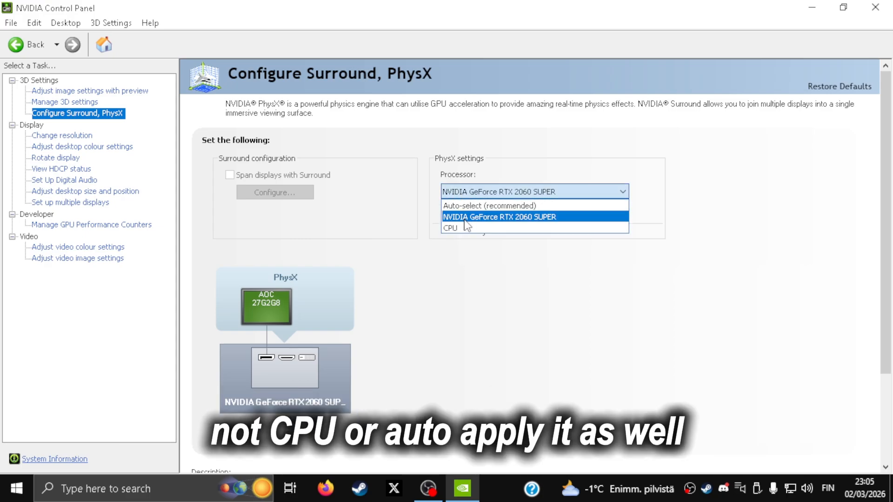
left_click(465, 218)
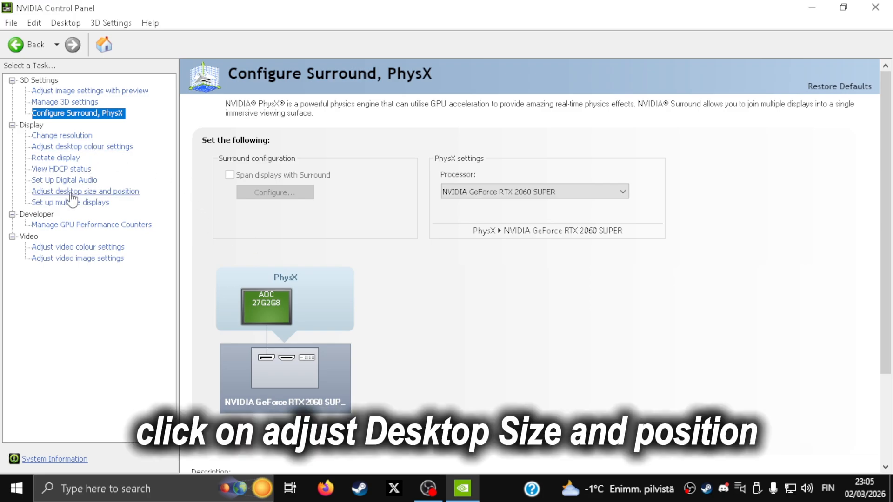
- Check the display's scaling mode and related options under Adjust desktop size and position
left_click(70, 199)
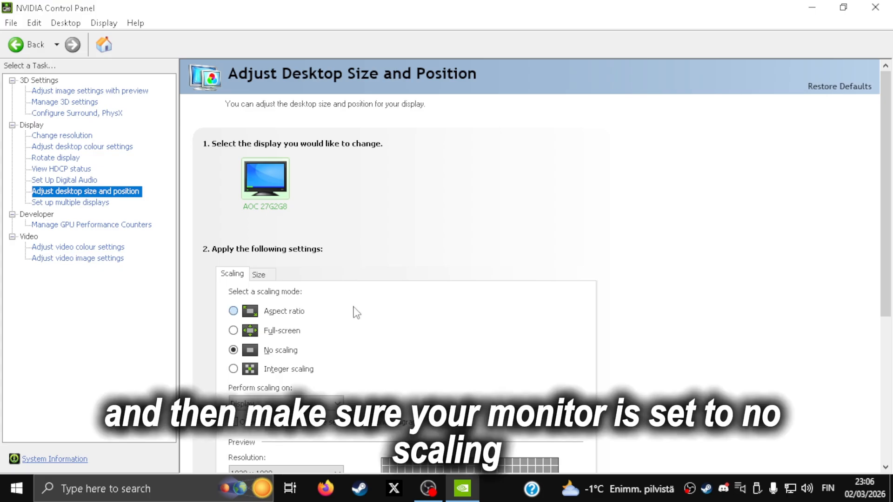
scroll(418, 314, "down", 2)
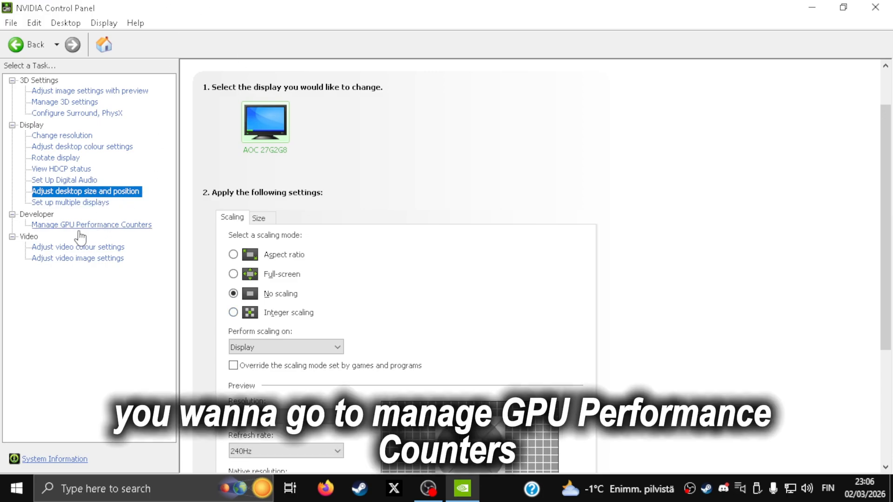
- Turn Enable Developer Settings off and on again, and allow access to the GPU performance counters to all users
left_click(54, 228)
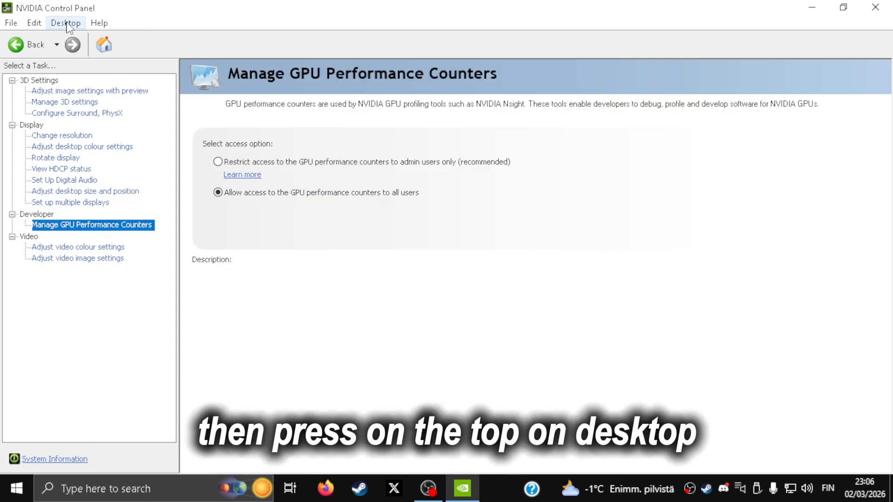
left_click(66, 24)
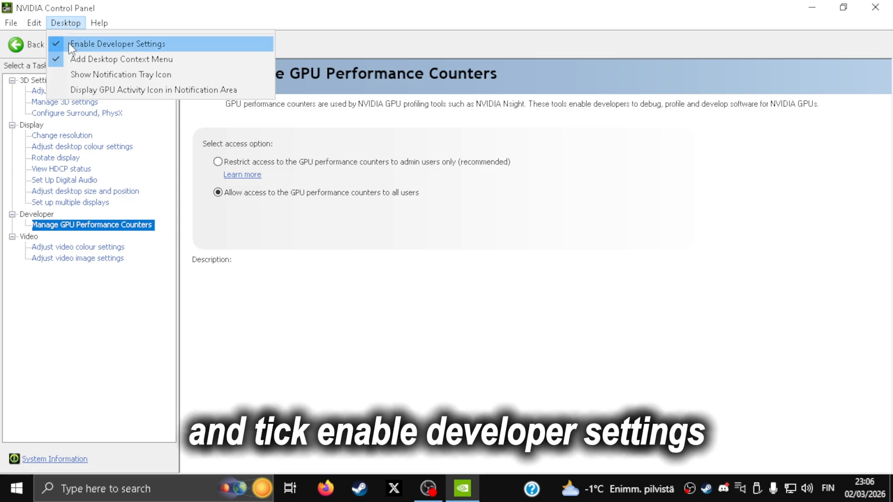
left_click(69, 44)
left_click(67, 26)
left_click(74, 47)
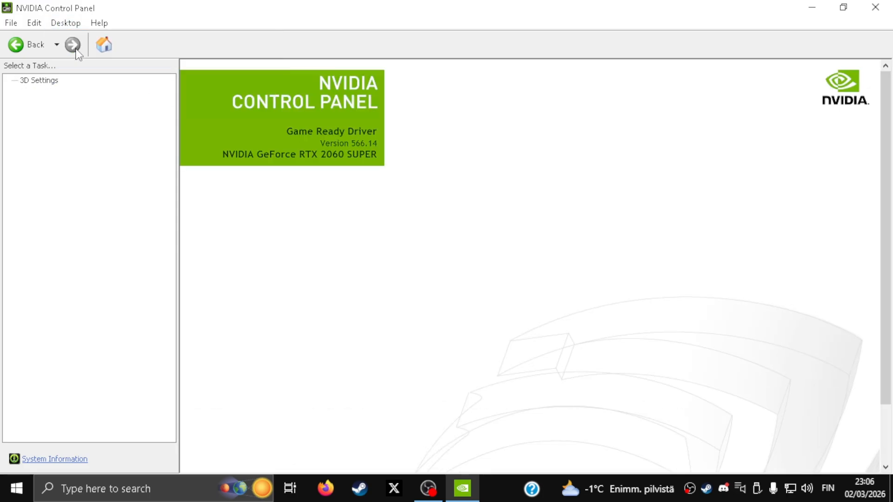
left_click(98, 225)
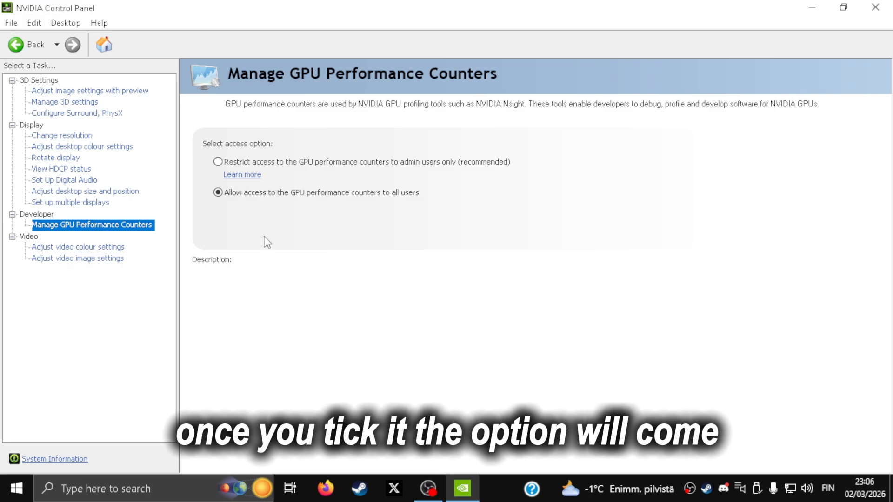
left_click(218, 191)
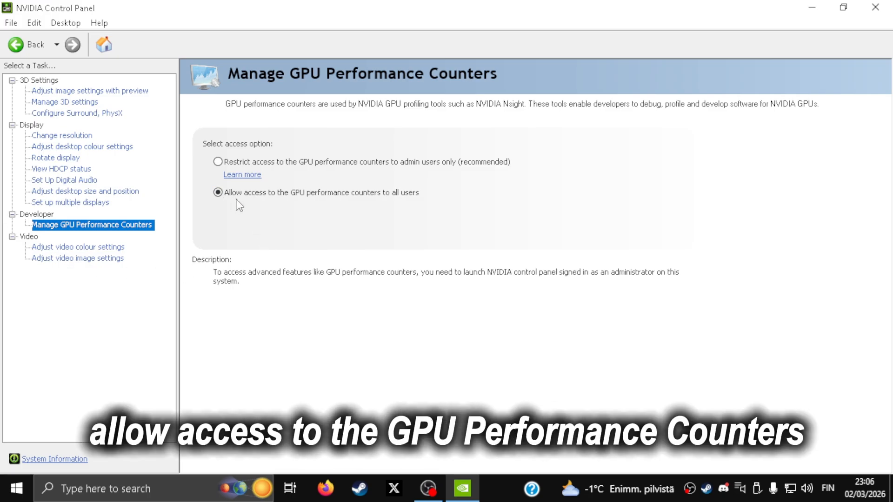